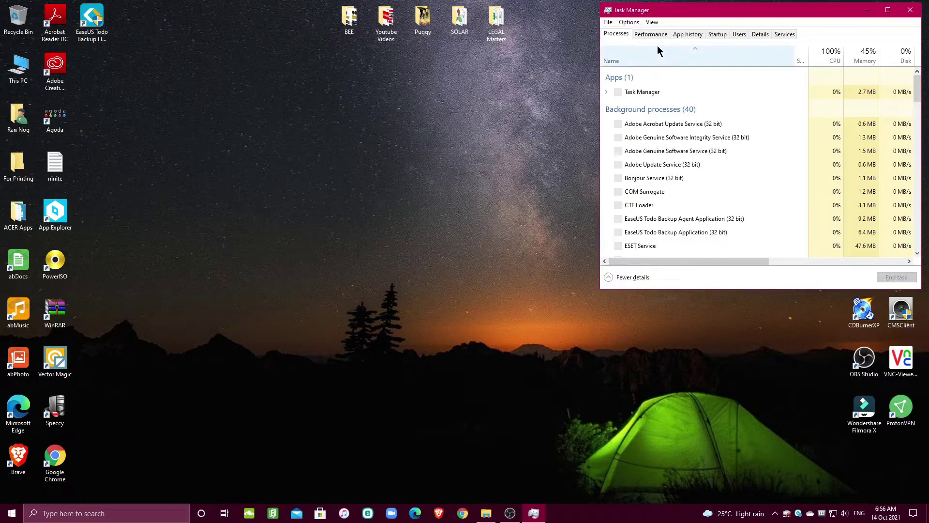
# - Examine the computer's performance details for the memory and for Disk 0 (C: D:)
pyautogui.click(654, 33)
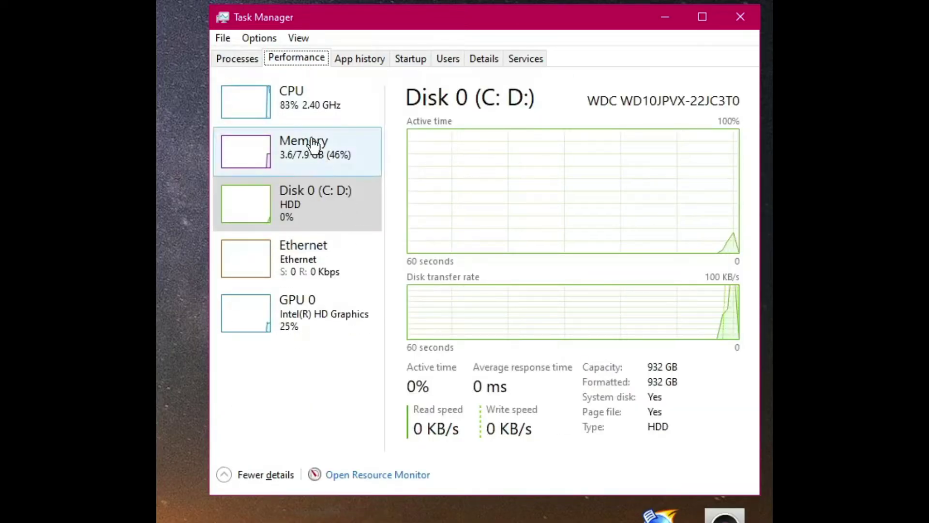
pyautogui.click(306, 151)
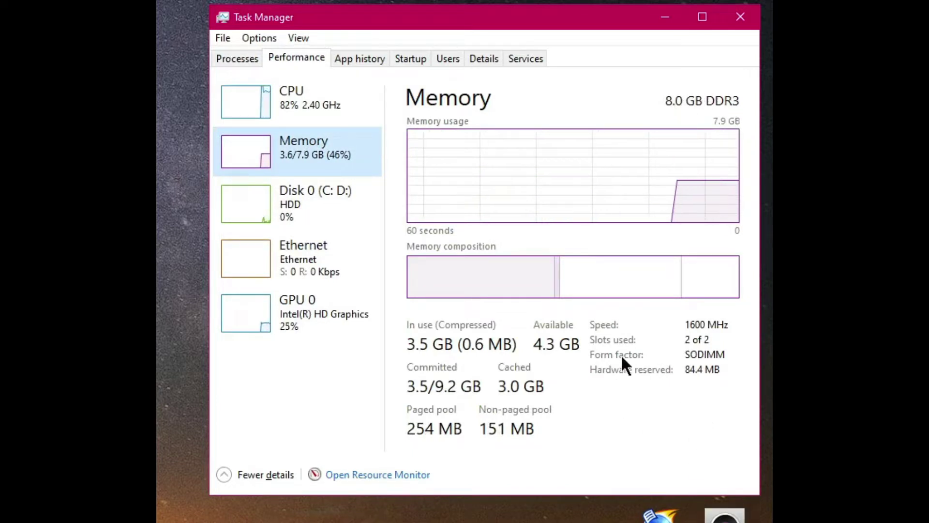
pyautogui.moveTo(705, 343)
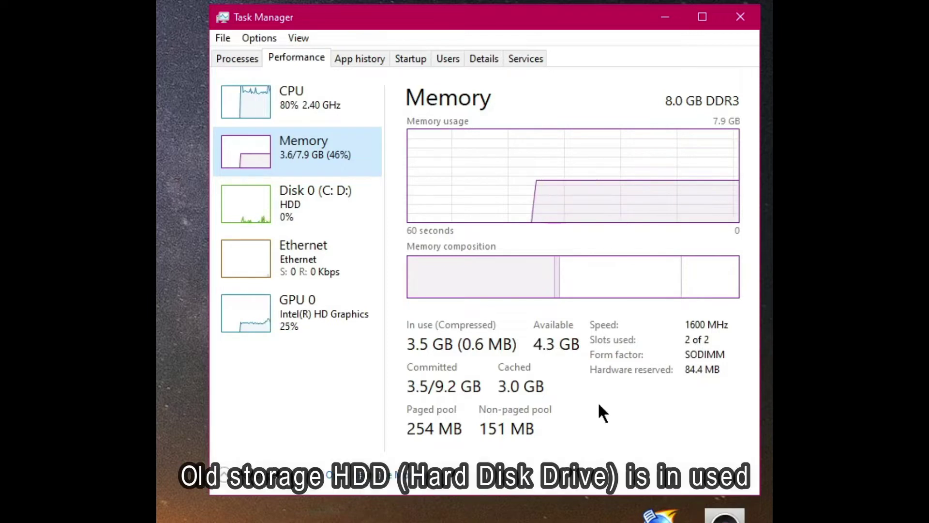
pyautogui.click(324, 208)
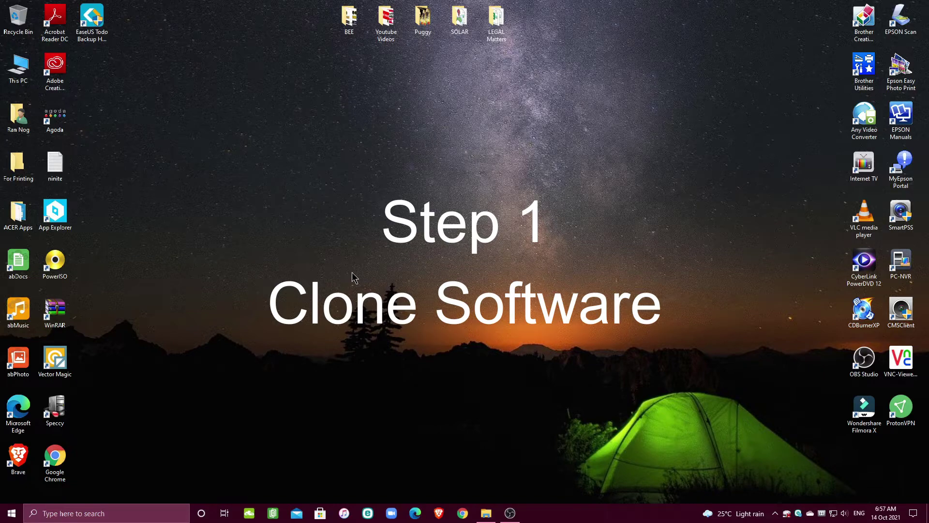
# - Switch to Chrome, search Google for "easeus" and open the official EaseUS website
pyautogui.click(100, 41)
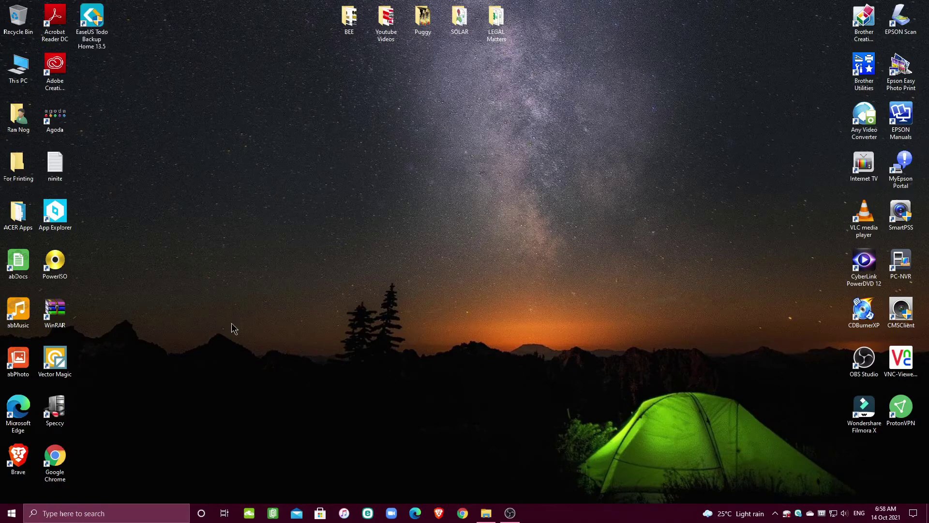
pyautogui.click(463, 513)
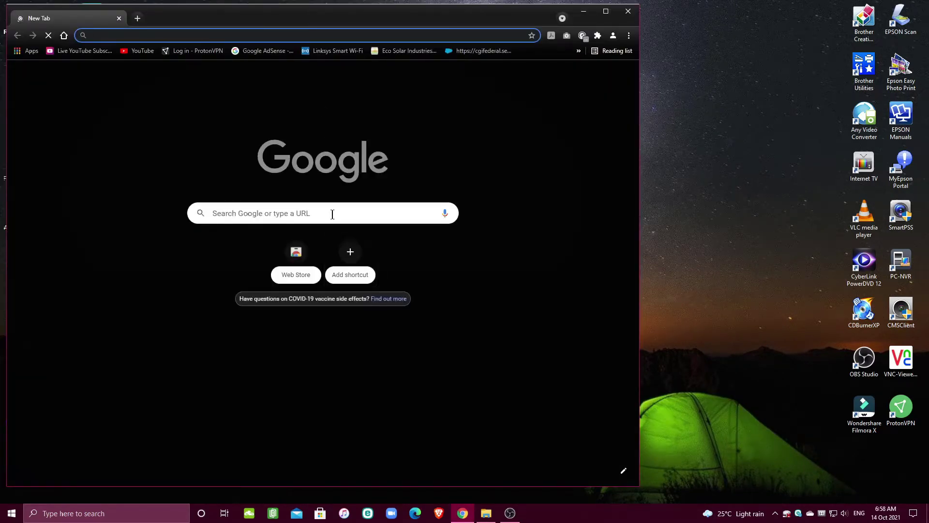
pyautogui.click(332, 213)
pyautogui.write('easeus')
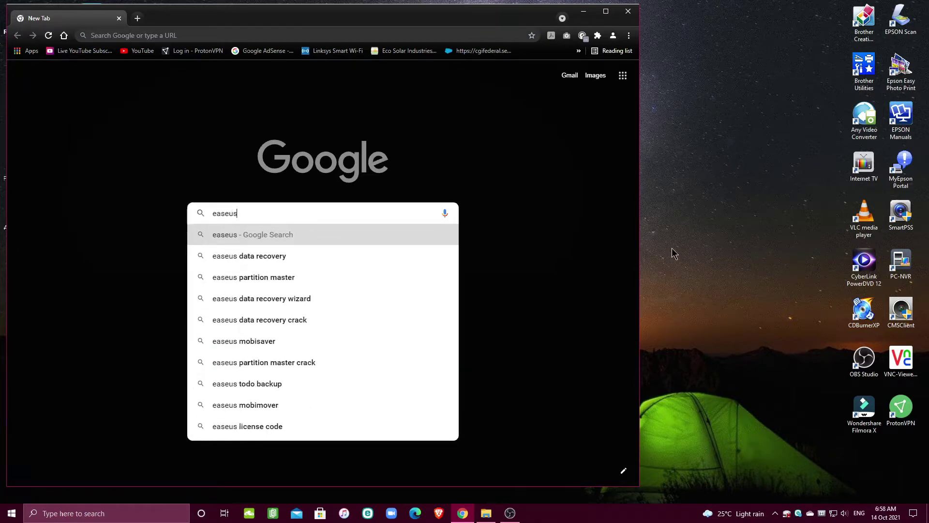
pyautogui.press('Return')
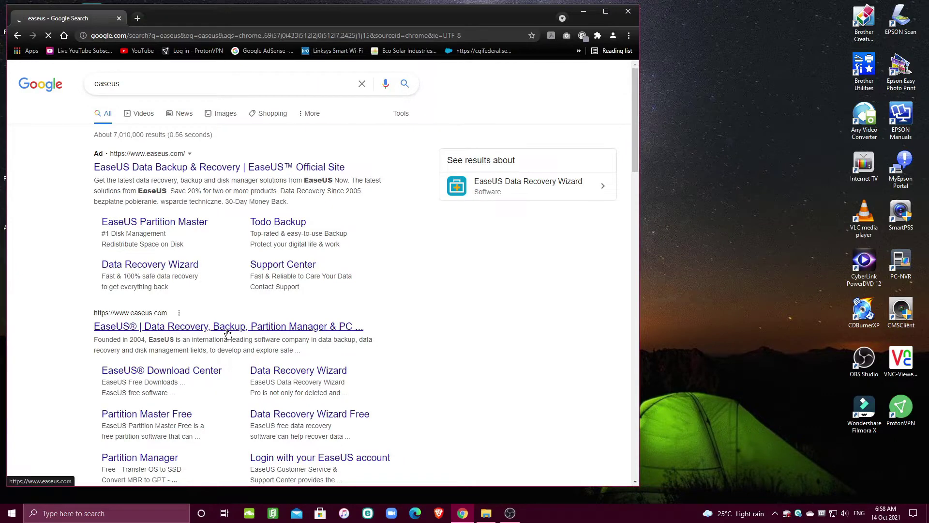
pyautogui.click(228, 328)
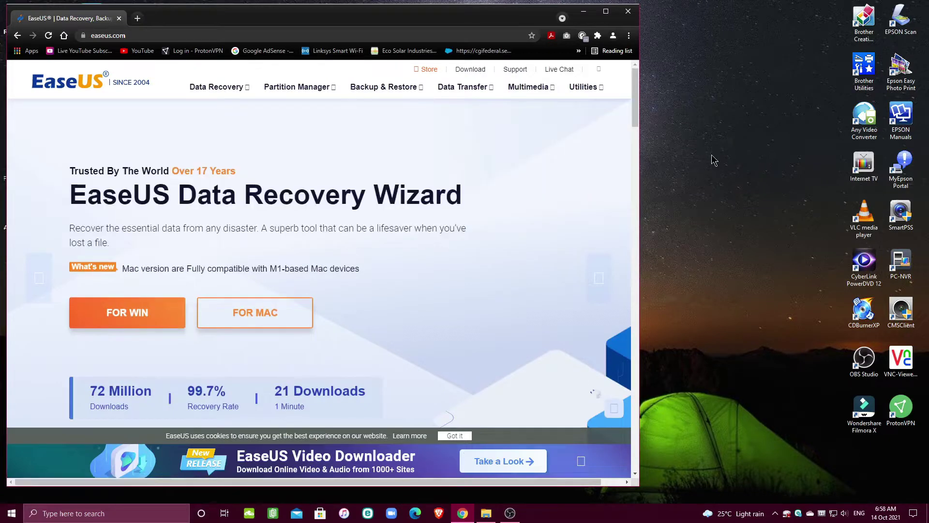
# - Go to the Todo Backup Home product page and bring up its free trial download offer
pyautogui.moveTo(389, 90)
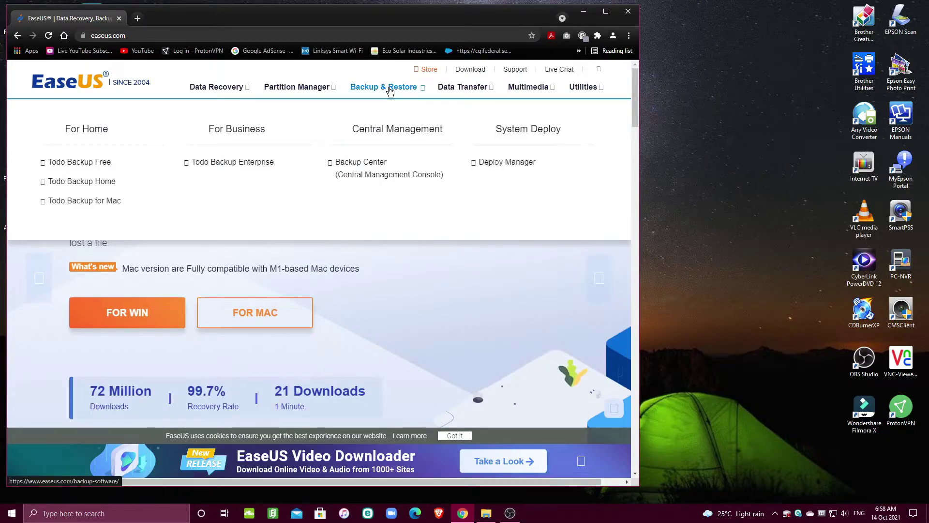
pyautogui.moveTo(90, 183)
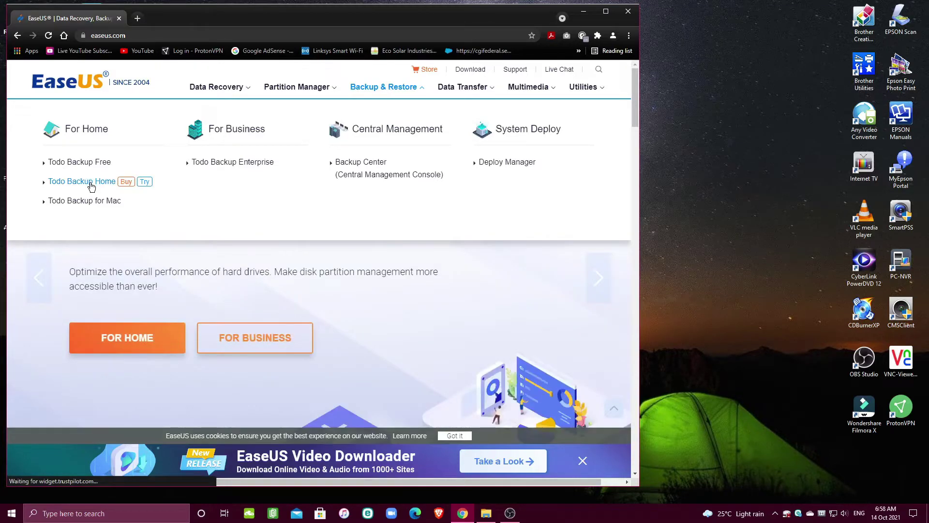
pyautogui.click(91, 183)
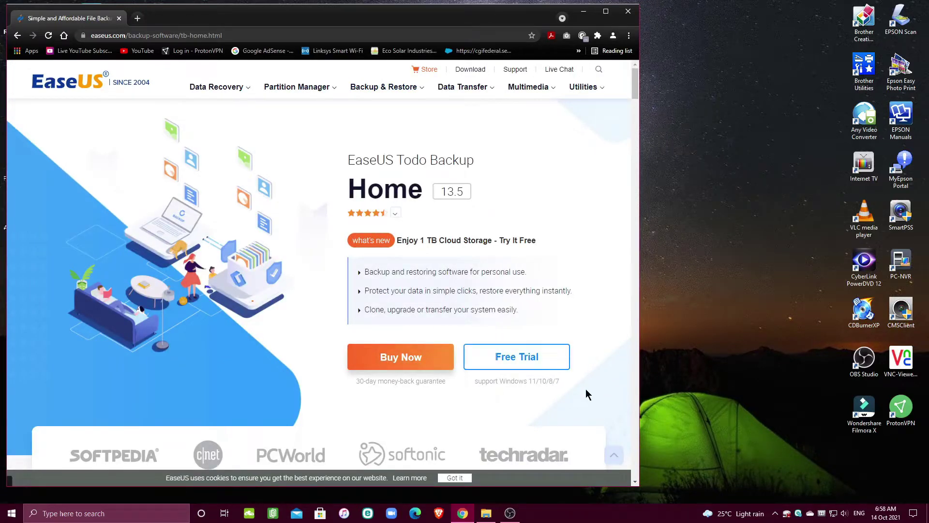
pyautogui.click(541, 361)
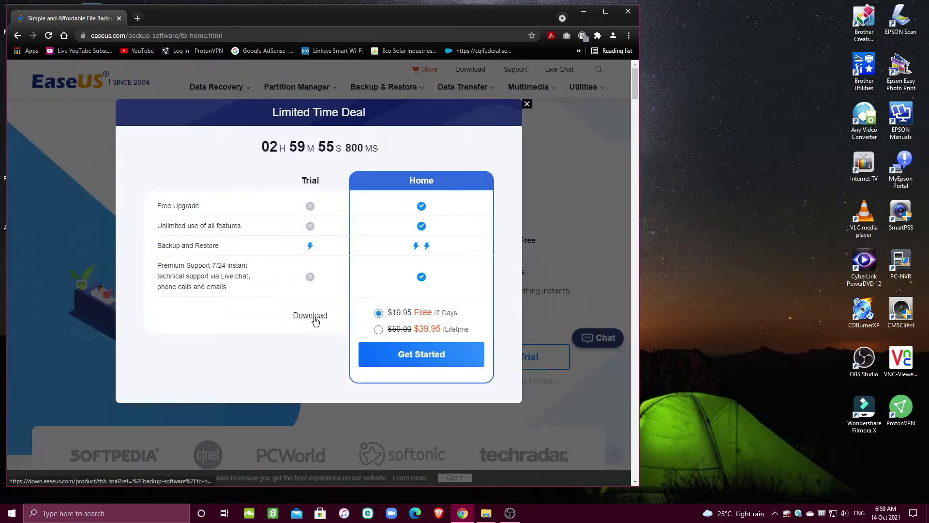
# - Locate the TB_Home_Trial_Installer file in the Downloads folder and close the trial offer together with the browser
pyautogui.click(486, 513)
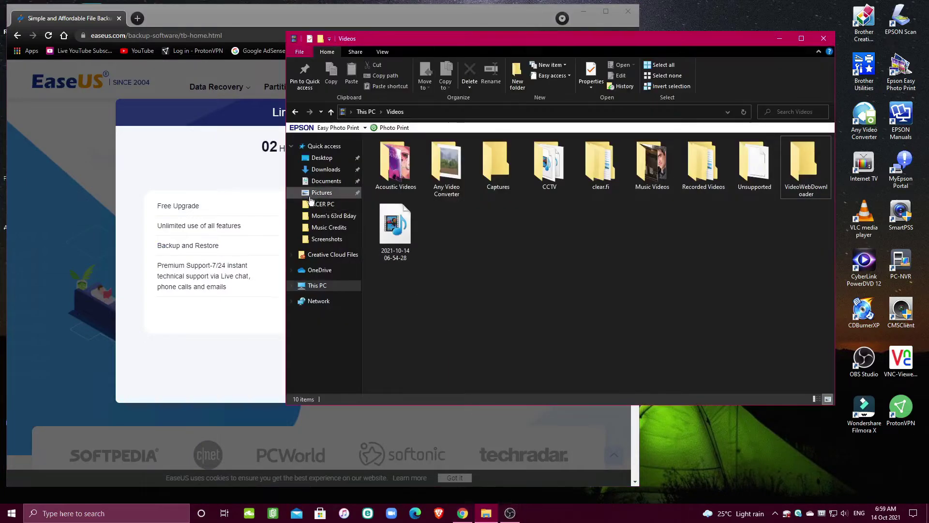
pyautogui.click(326, 169)
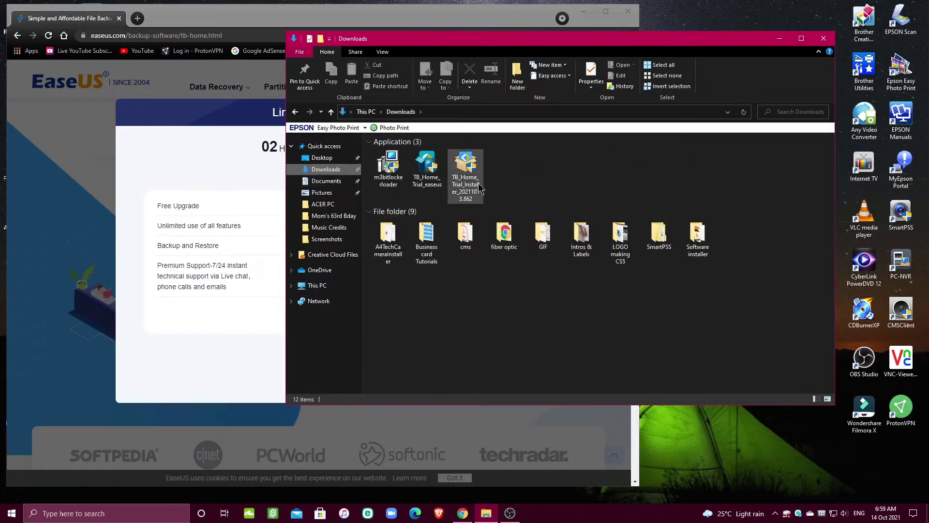
pyautogui.click(479, 186)
pyautogui.click(779, 39)
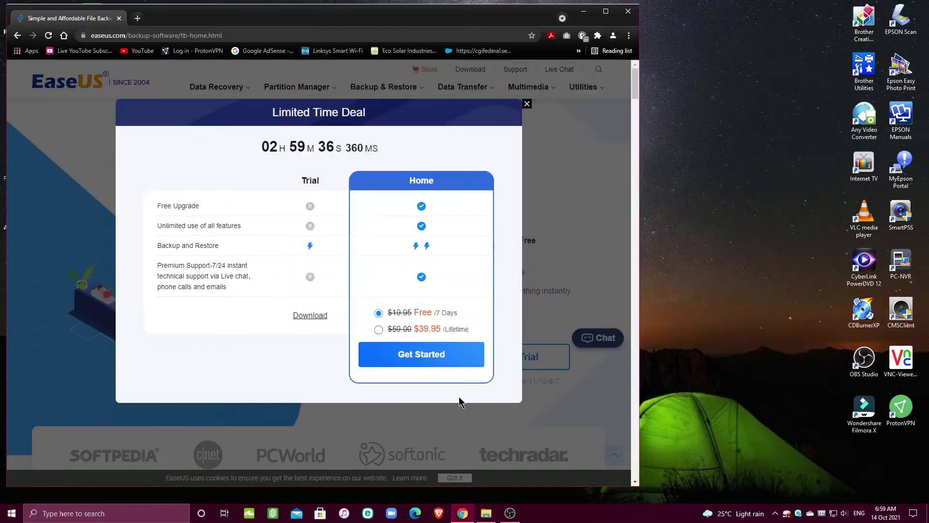
pyautogui.click(528, 104)
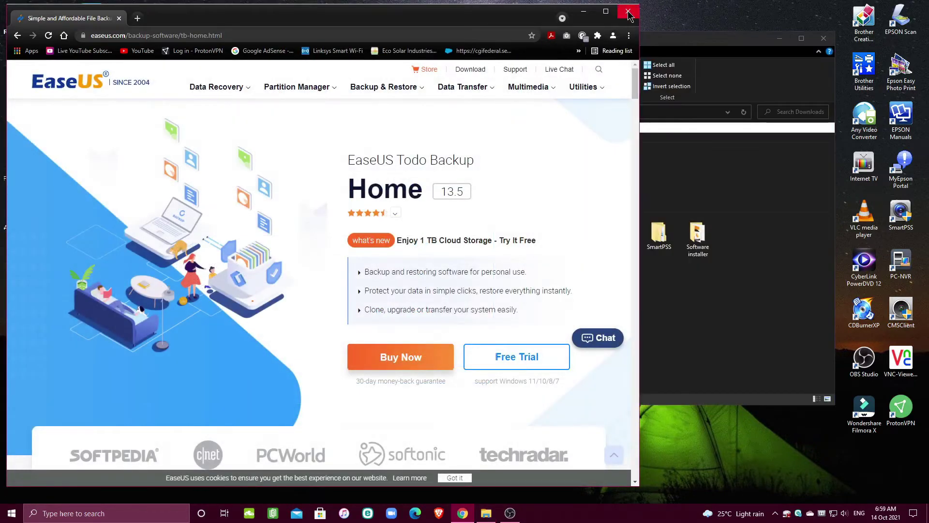
pyautogui.click(628, 13)
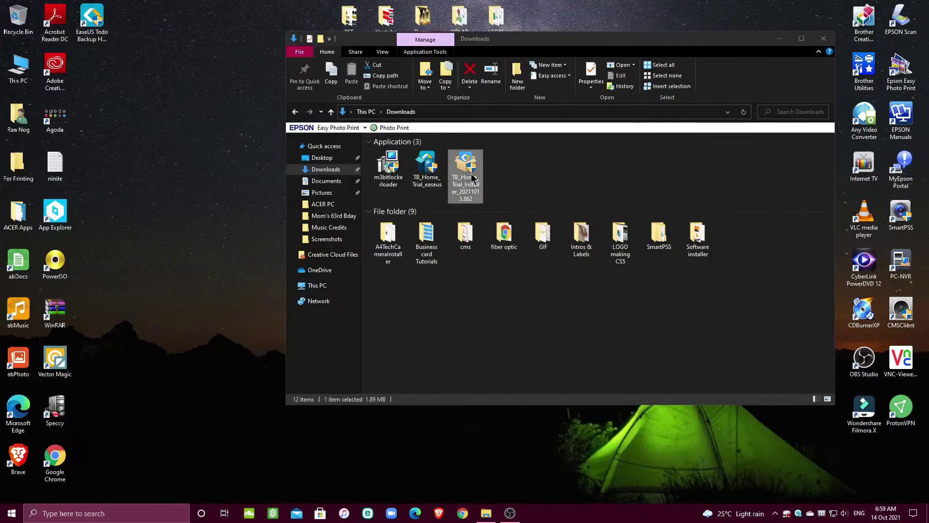
# - Start the Todo Backup trial installer from Downloads, exit it without updating and close the folder window
pyautogui.click(472, 180)
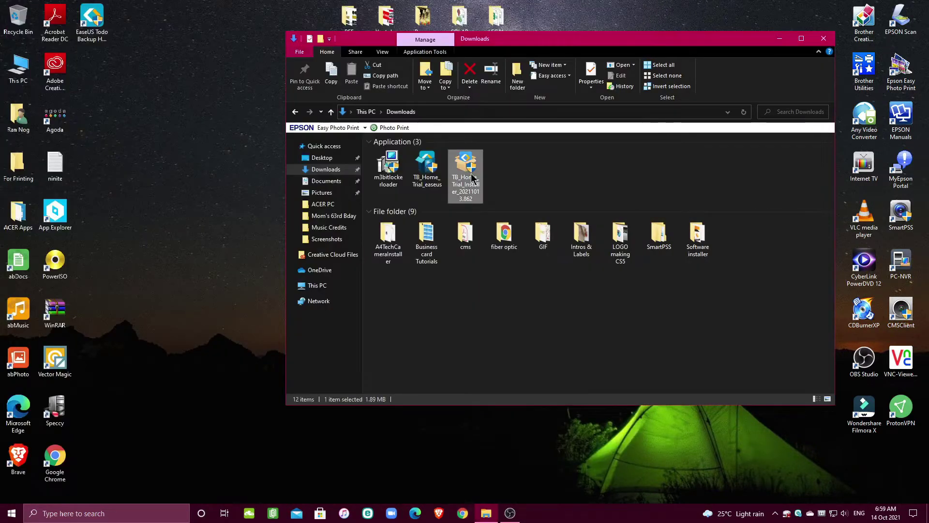
pyautogui.doubleClick(472, 179)
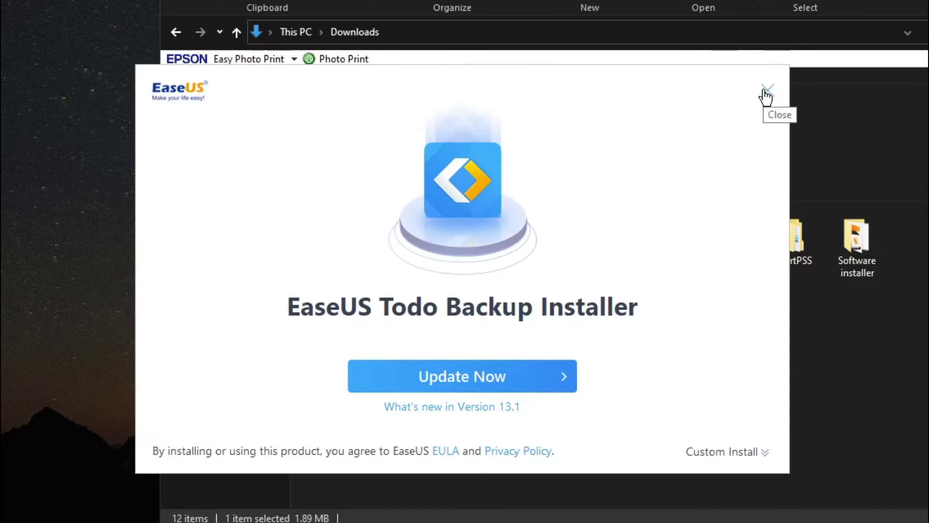
pyautogui.click(767, 95)
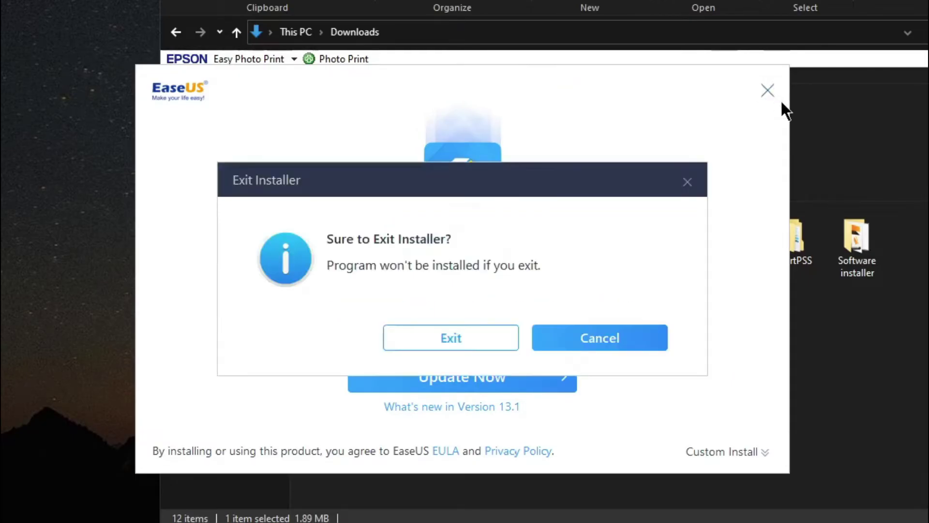
pyautogui.click(479, 345)
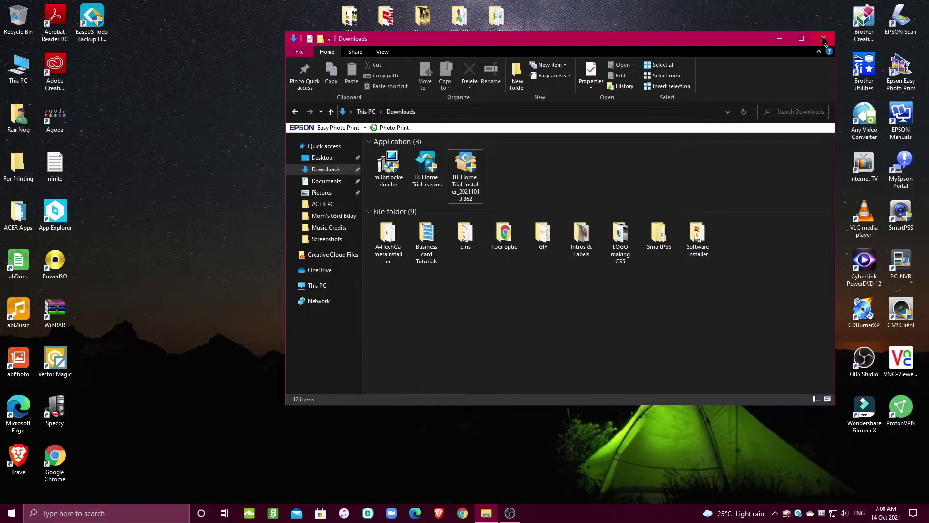
pyautogui.click(822, 38)
# - Launch EaseUS Todo Backup Home from the desktop, allow it to make changes to the device and view its expanded sidebar
pyautogui.doubleClick(99, 30)
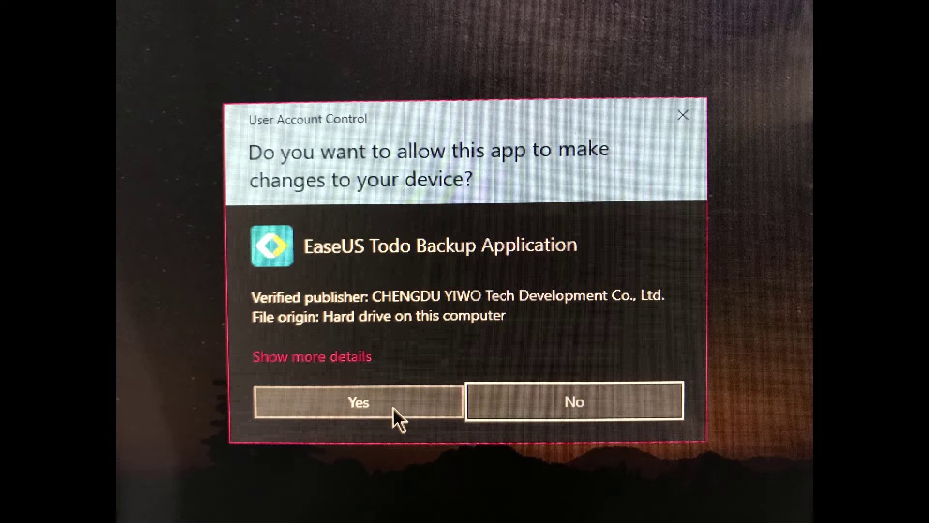
pyautogui.click(394, 411)
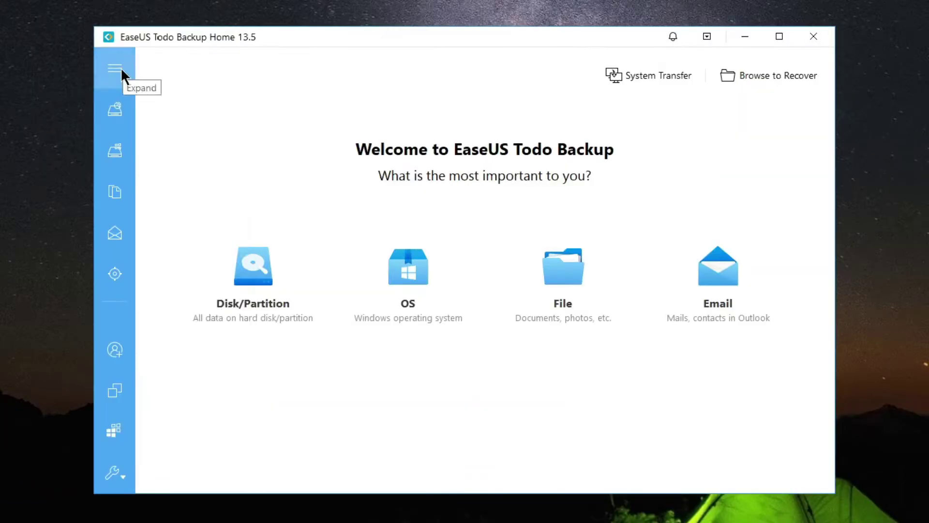
pyautogui.click(219, 109)
pyautogui.click(219, 109)
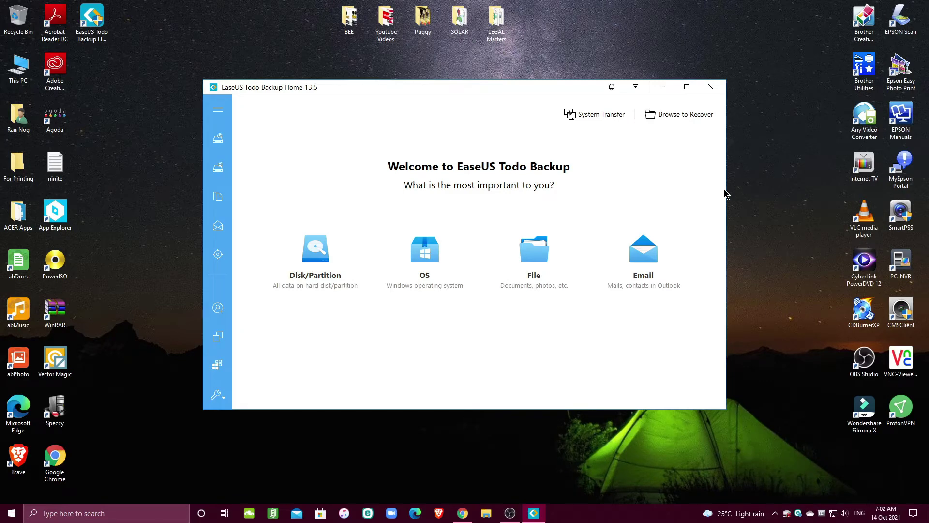
# - Switch to File Explorer, open Disk Management for This PC and close the File Explorer window
pyautogui.click(486, 514)
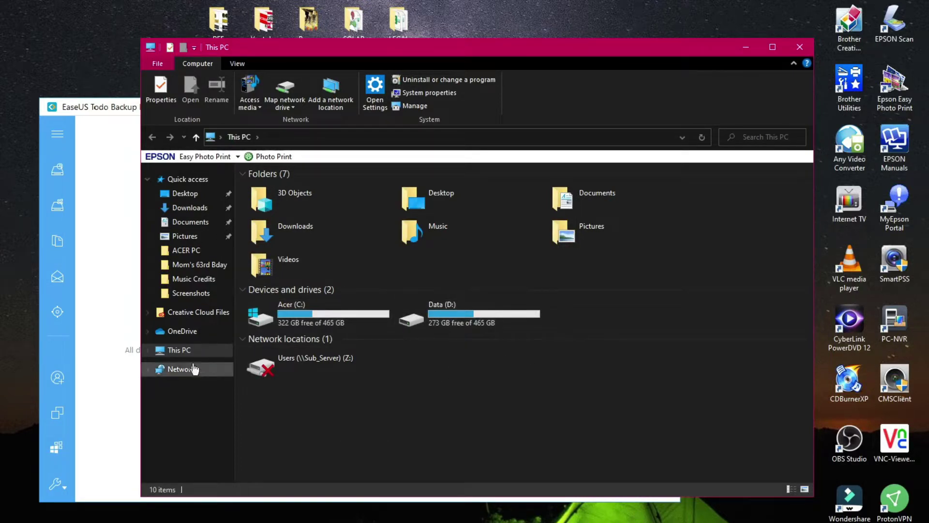
pyautogui.rightClick(184, 351)
pyautogui.click(184, 352)
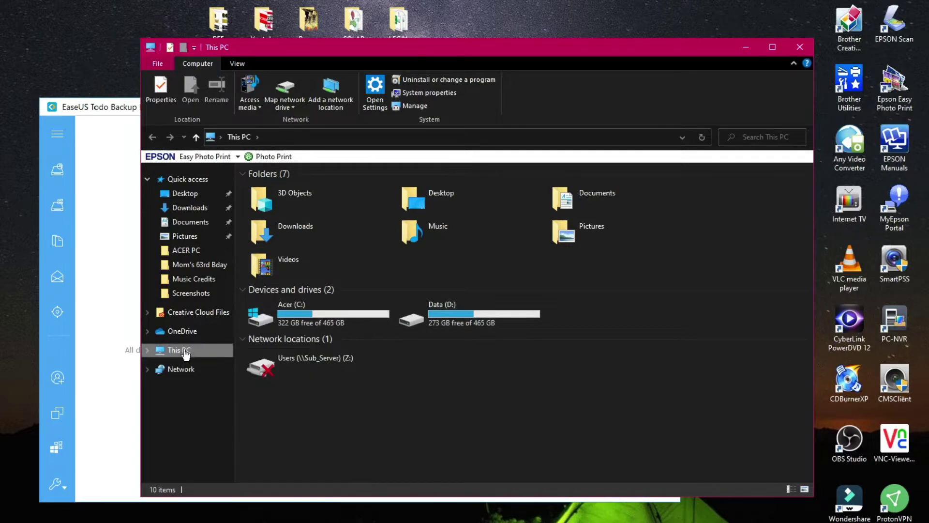
pyautogui.rightClick(185, 354)
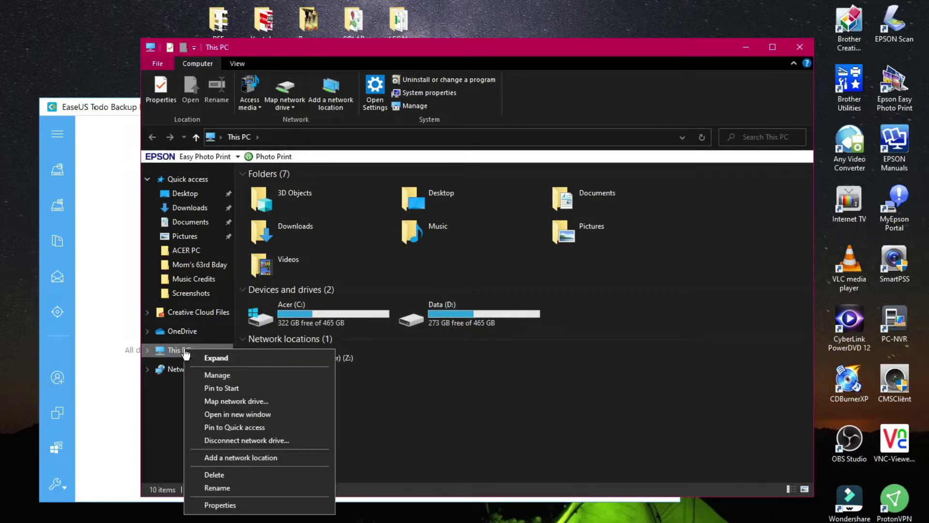
pyautogui.click(235, 374)
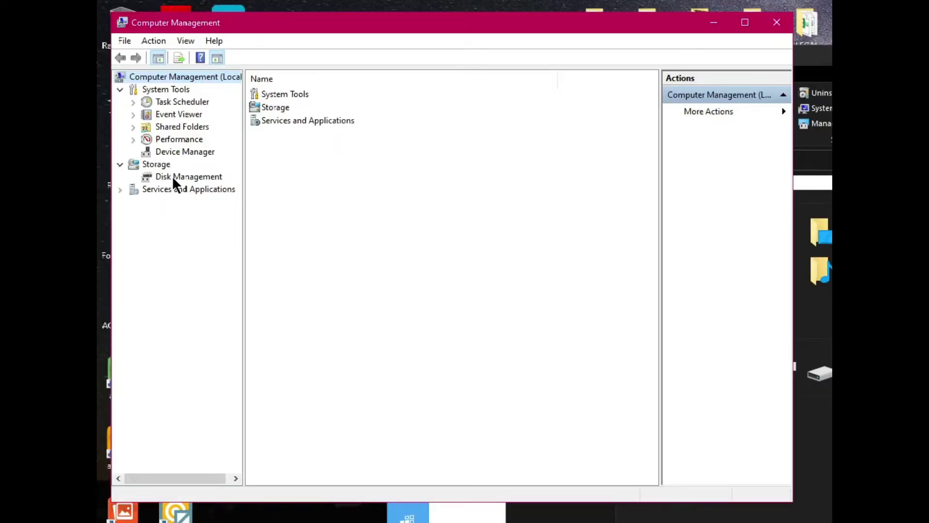
pyautogui.click(173, 176)
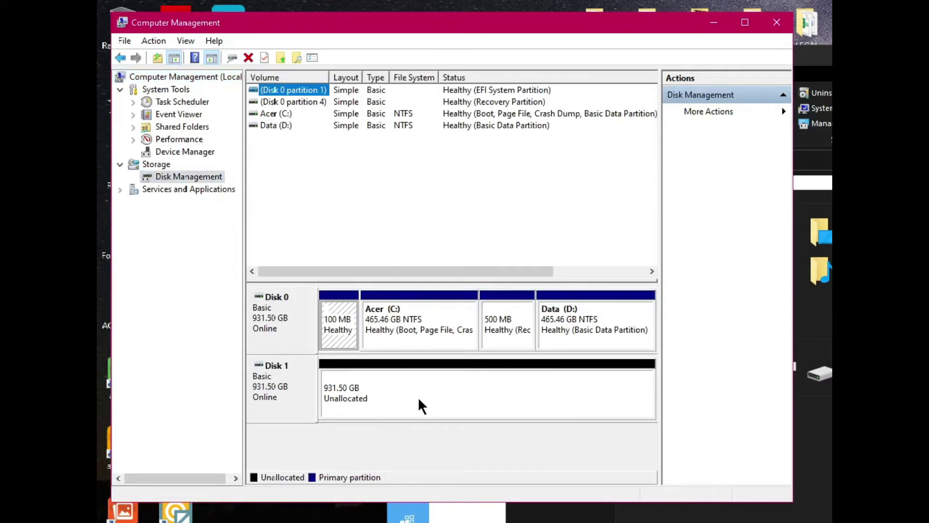
pyautogui.click(813, 397)
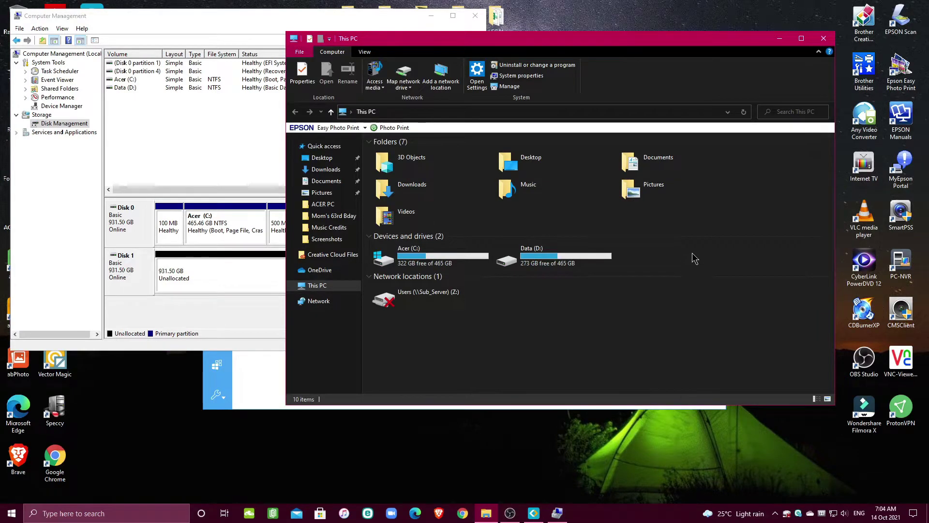
pyautogui.hotkey('alt', 'F4')
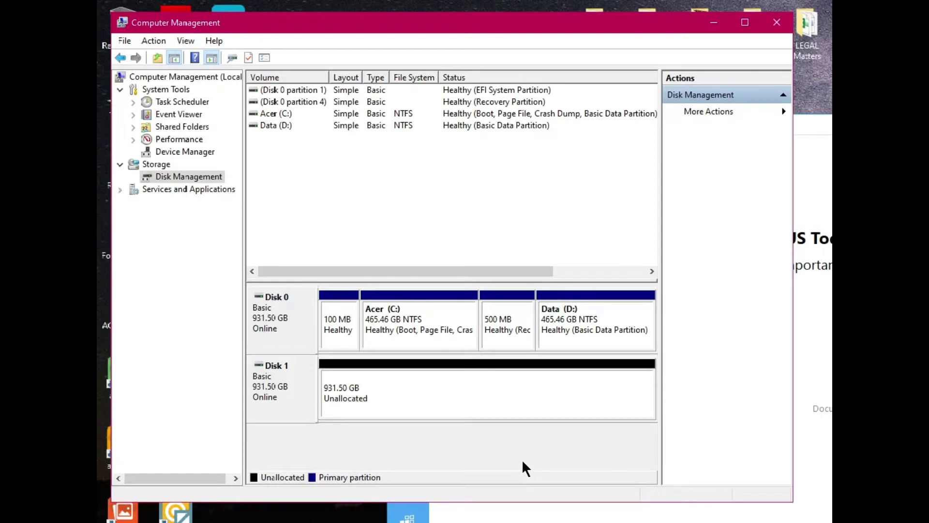
# - Open the properties of Disk 0 and check the partition style in its volume information
pyautogui.click(307, 311)
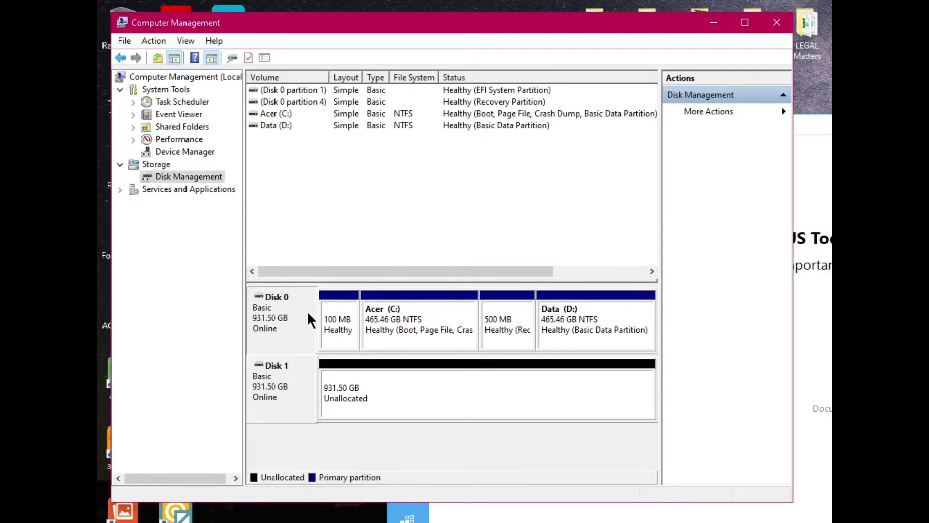
pyautogui.rightClick(297, 321)
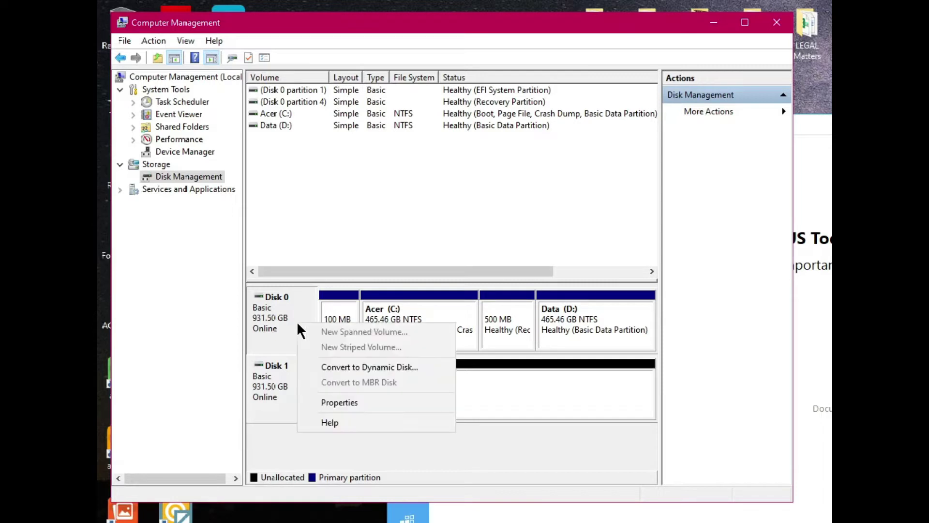
pyautogui.click(343, 402)
pyautogui.click(341, 179)
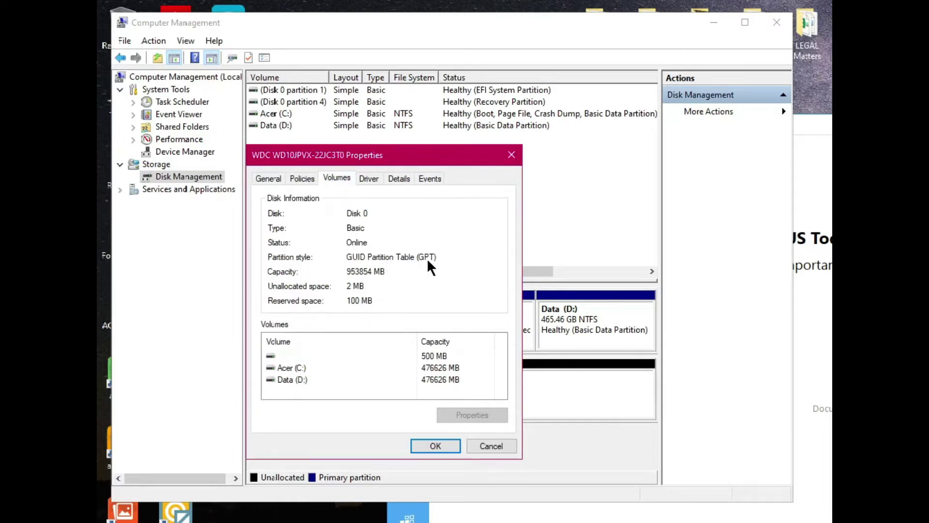
# - Compare the partition style of Disk 1 with Disk 0 in their volume information and close the properties
pyautogui.click(436, 445)
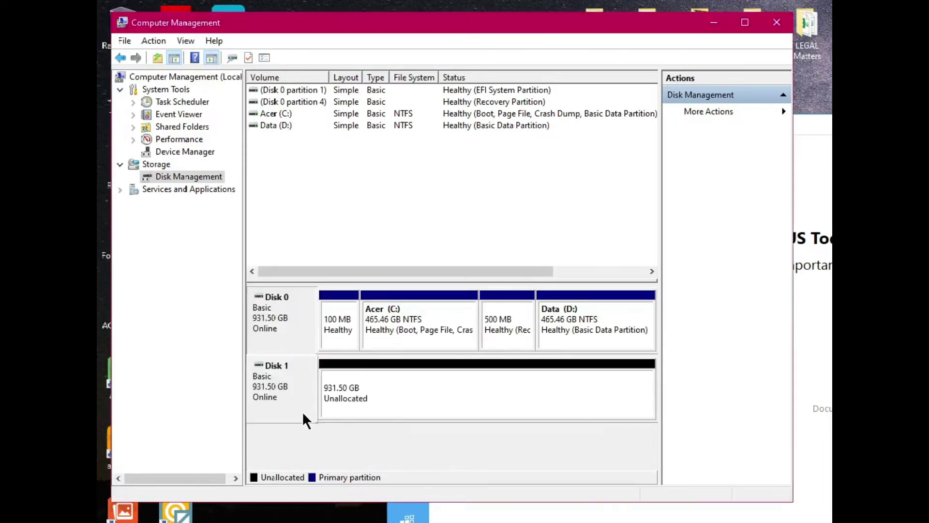
pyautogui.rightClick(304, 385)
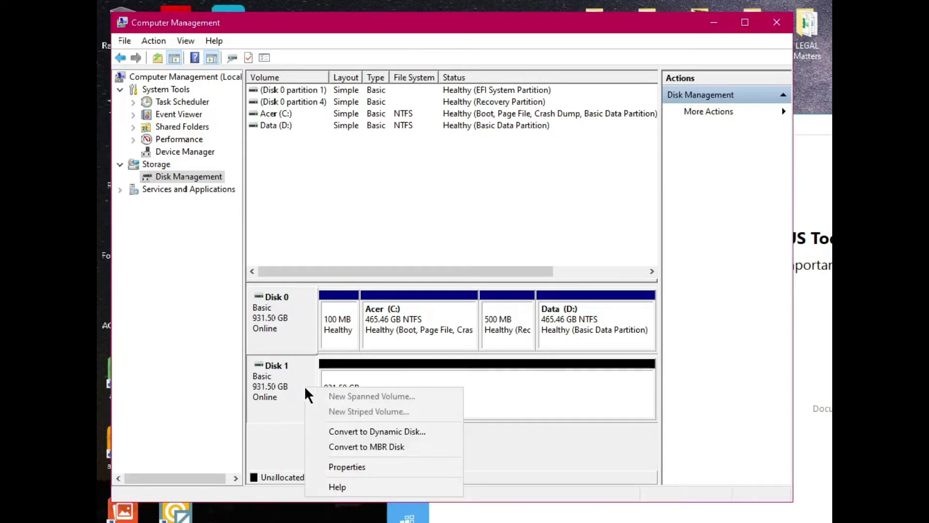
pyautogui.click(349, 469)
pyautogui.click(306, 146)
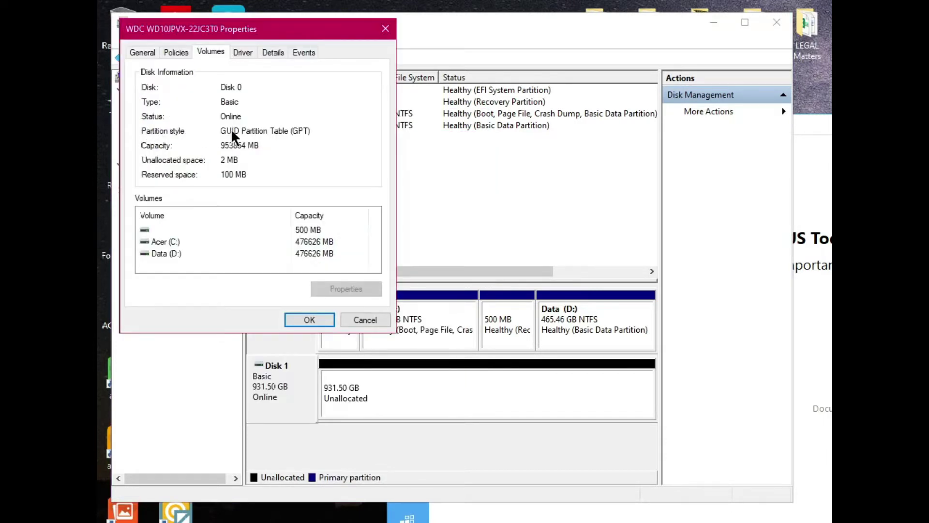
pyautogui.click(296, 319)
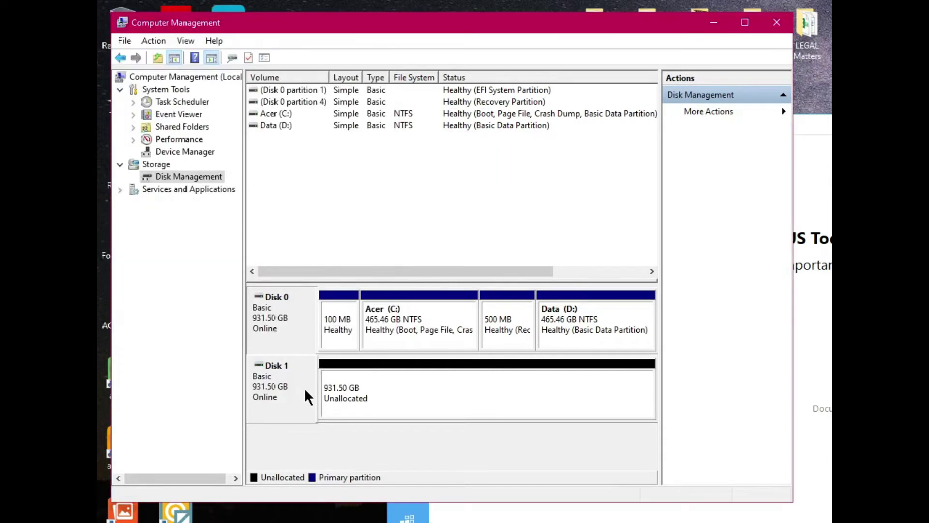
pyautogui.rightClick(305, 390)
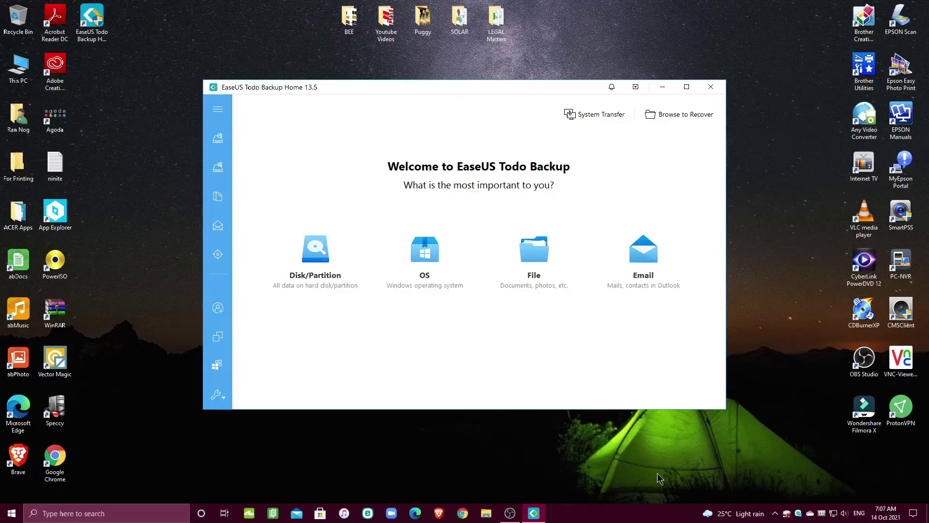
# - Launch Speccy from the desktop and examine the two 931 GB drives in the storage section of its summary
pyautogui.doubleClick(54, 409)
pyautogui.moveTo(278, 203); pyautogui.dragTo(560, 35)
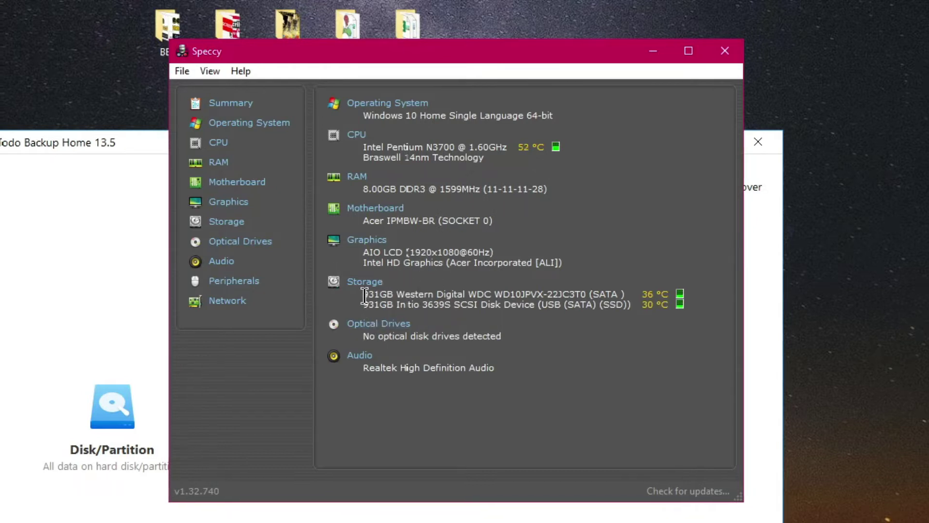
pyautogui.moveTo(364, 295); pyautogui.dragTo(542, 294)
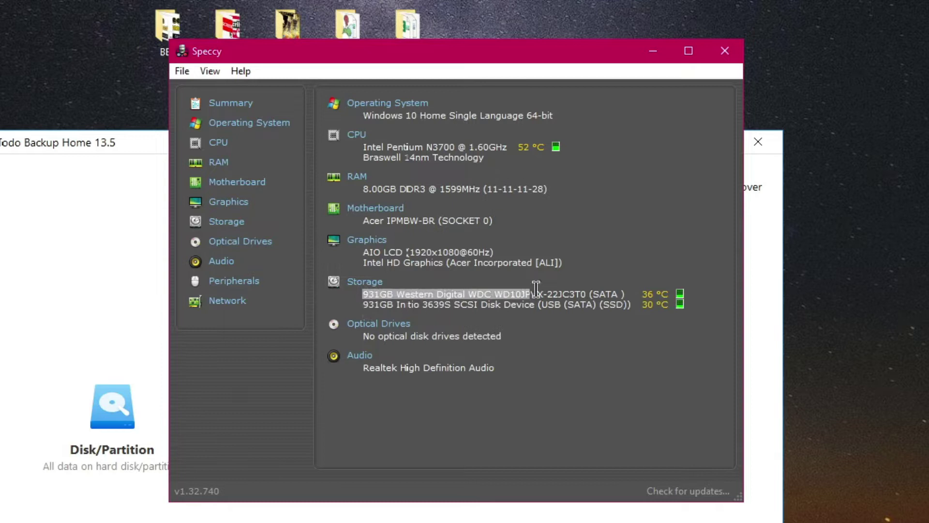
pyautogui.tripleClick(622, 295)
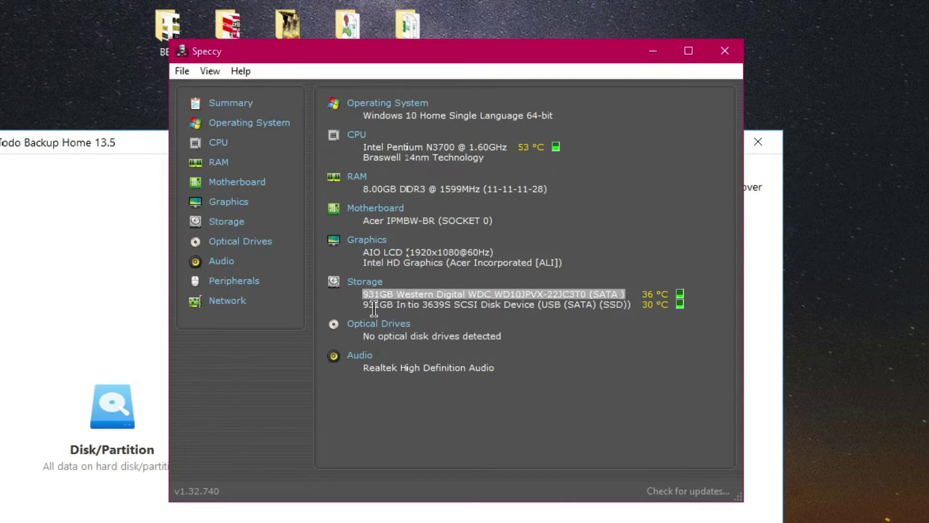
pyautogui.moveTo(364, 305); pyautogui.dragTo(630, 308)
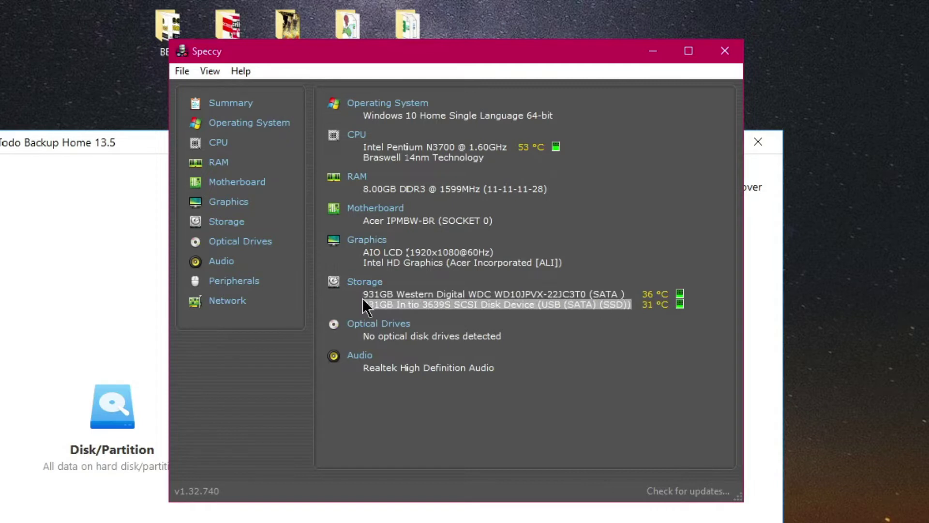
pyautogui.moveTo(363, 295); pyautogui.dragTo(628, 292)
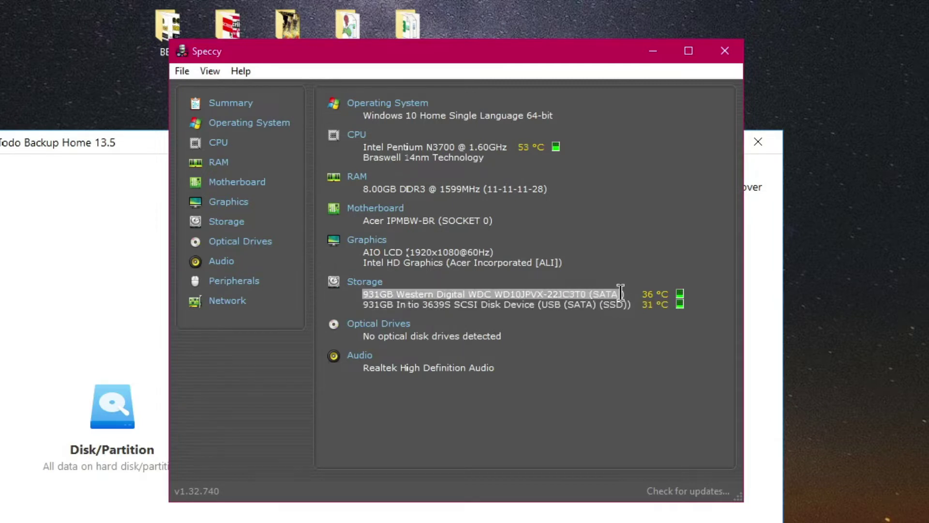
pyautogui.moveTo(364, 305); pyautogui.dragTo(633, 311)
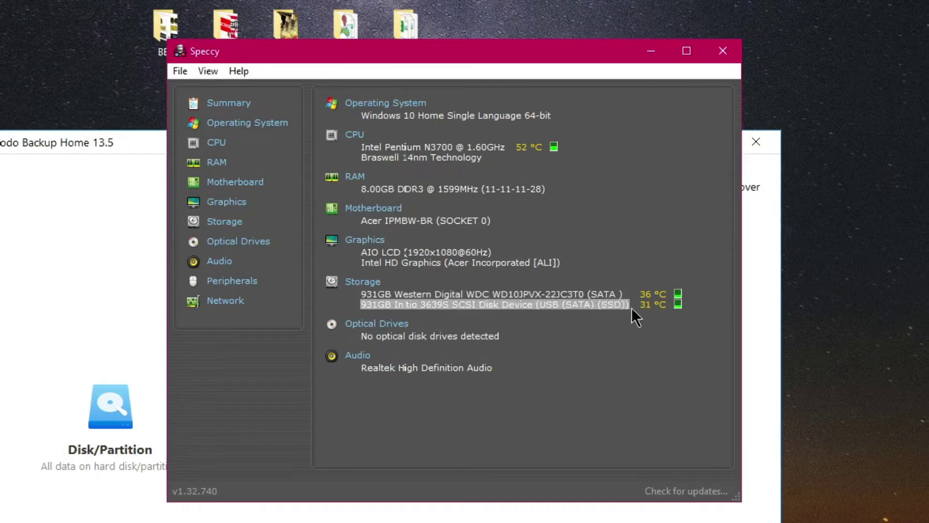
pyautogui.click(591, 326)
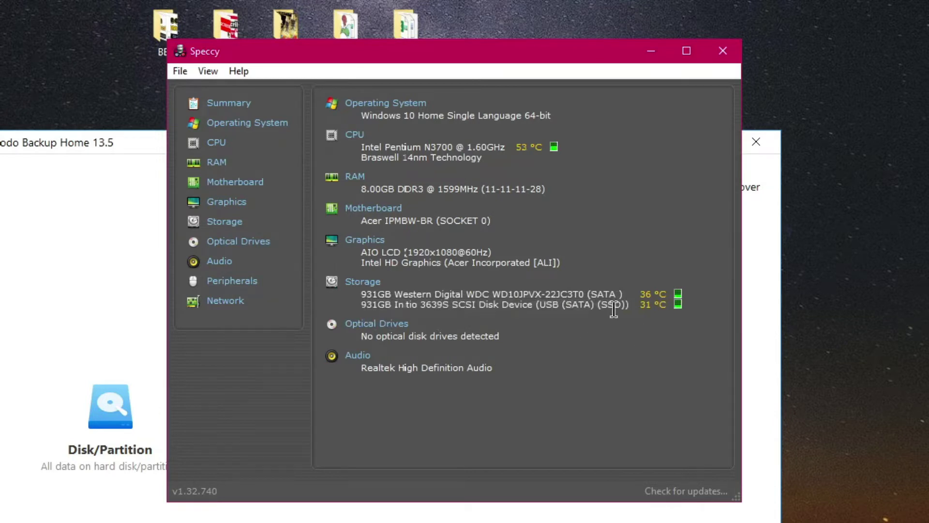
pyautogui.moveTo(361, 293); pyautogui.dragTo(629, 295)
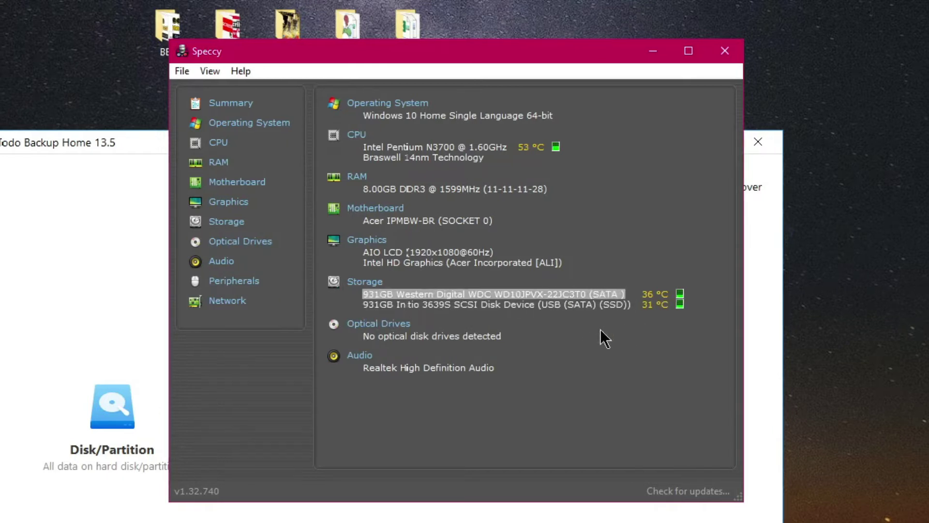
pyautogui.click(375, 313)
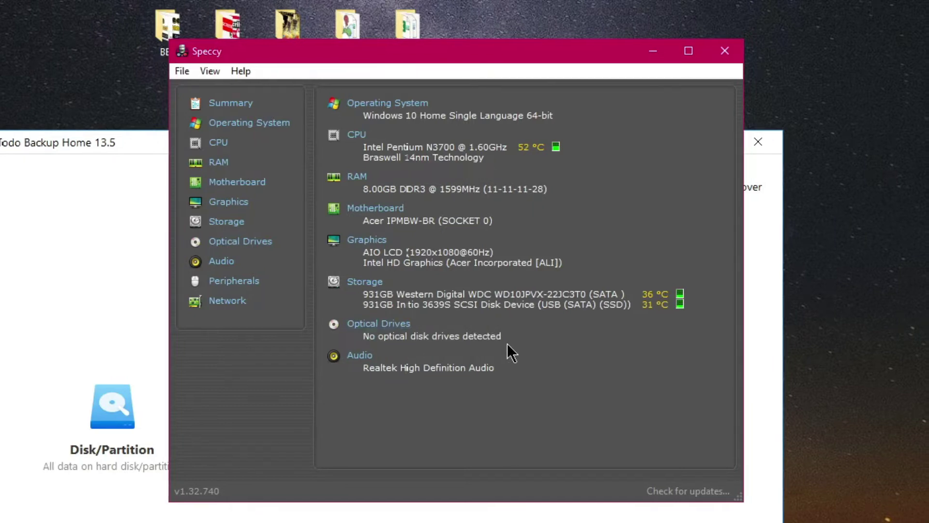
# - Close Speccy and refresh the desktop
pyautogui.click(724, 51)
pyautogui.rightClick(647, 33)
pyautogui.click(495, 143)
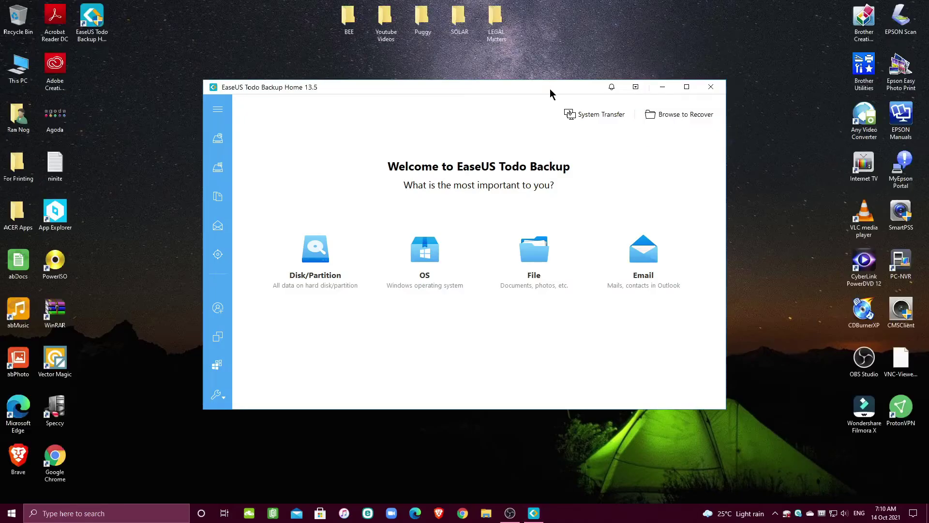
# - Set up a disk clone in EaseUS Todo Backup with all of Hard disk 0 as source and Hard disk 1 as target
pyautogui.click(222, 115)
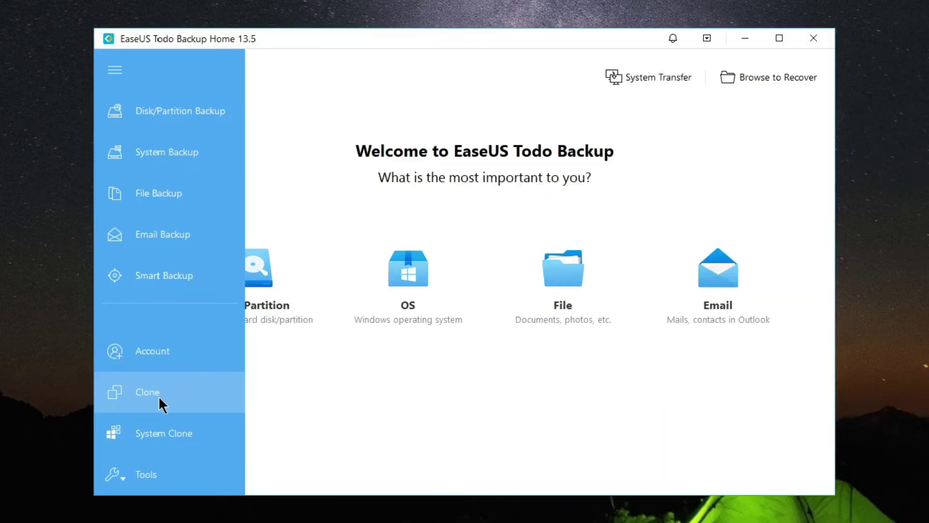
pyautogui.click(158, 396)
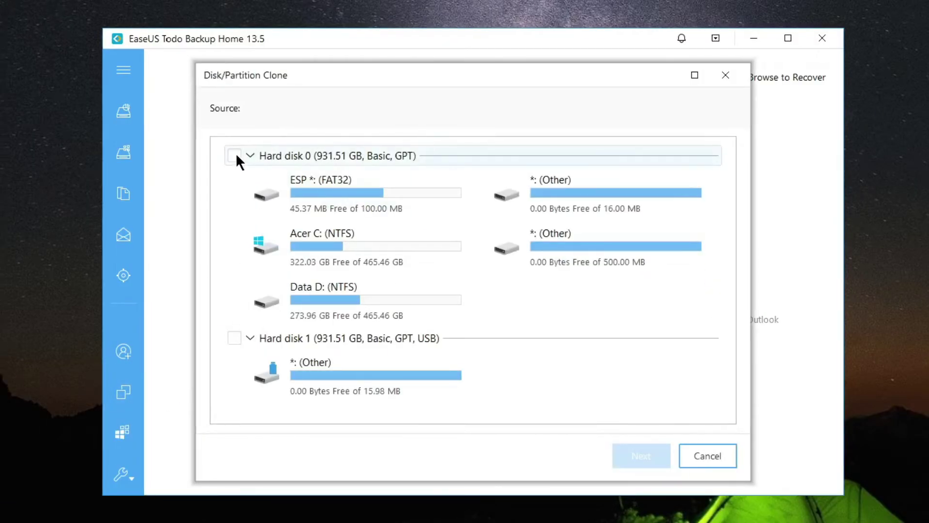
pyautogui.click(236, 156)
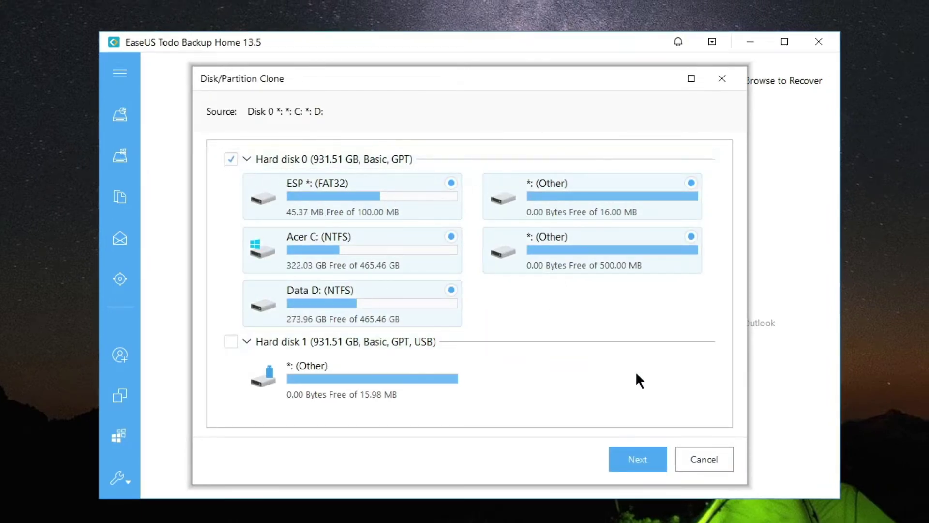
pyautogui.click(642, 453)
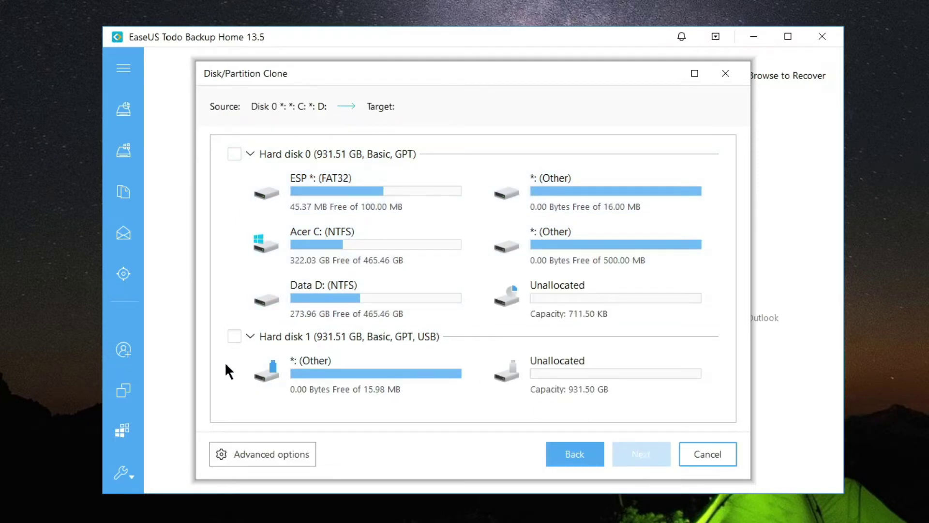
pyautogui.click(234, 339)
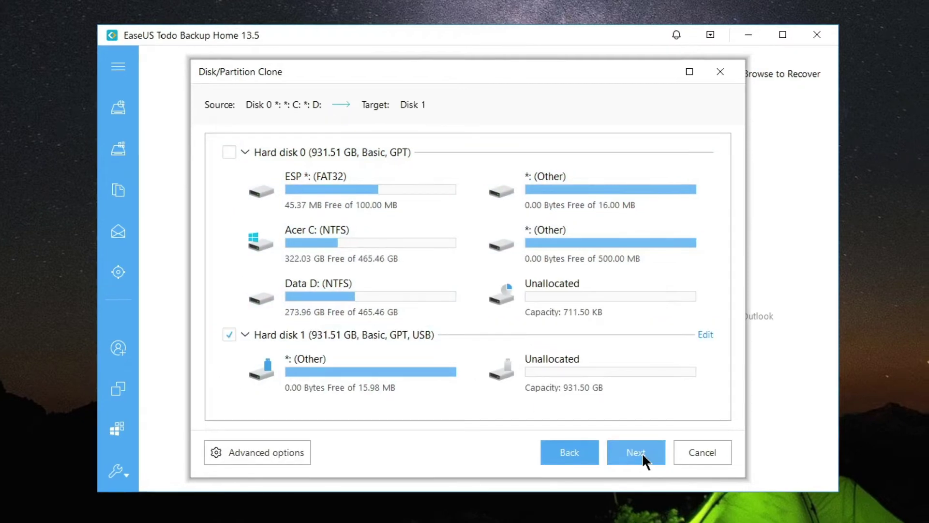
pyautogui.click(642, 453)
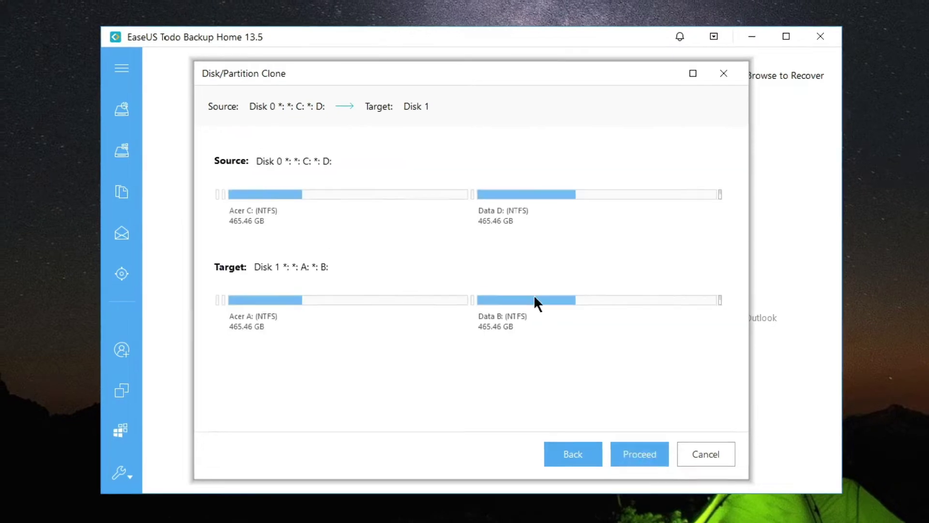
# - Run the clone, agree to delete the 16.0 MB partition on the target disk, and finish once the cloning is complete
pyautogui.click(638, 455)
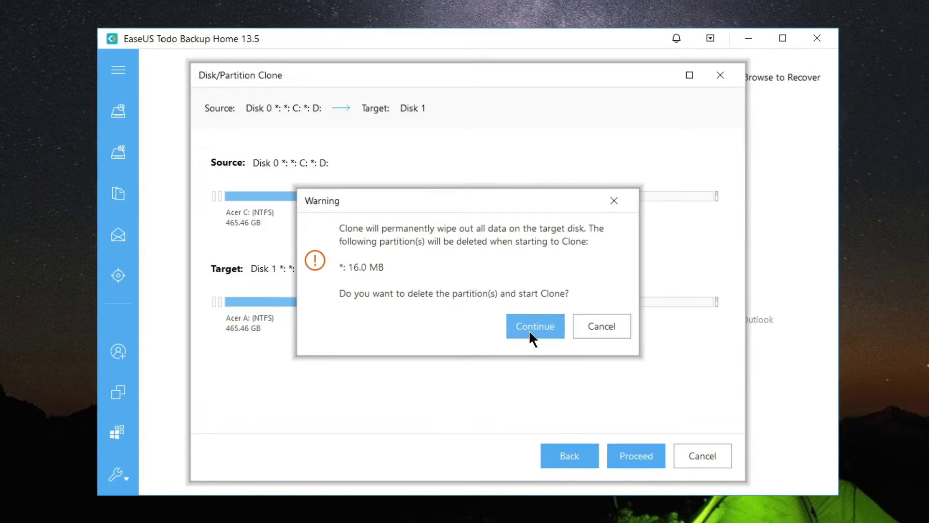
pyautogui.click(530, 332)
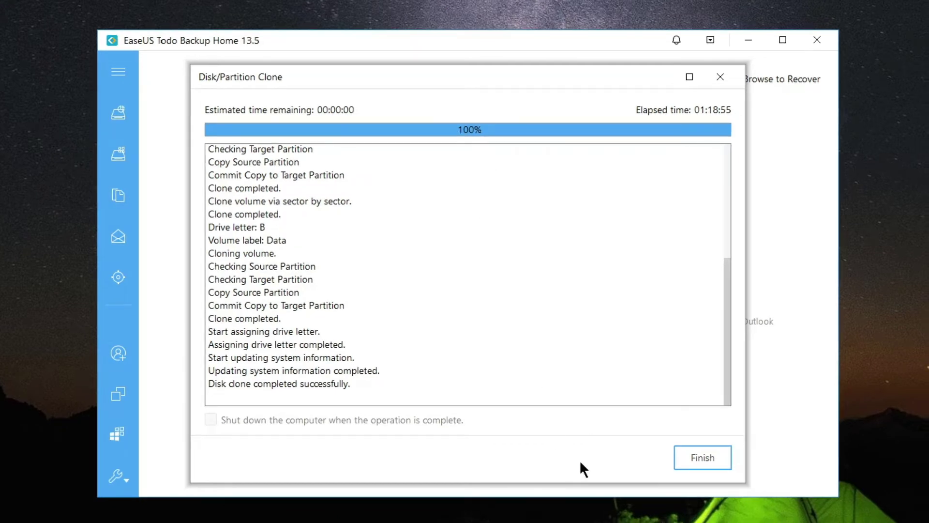
pyautogui.click(703, 458)
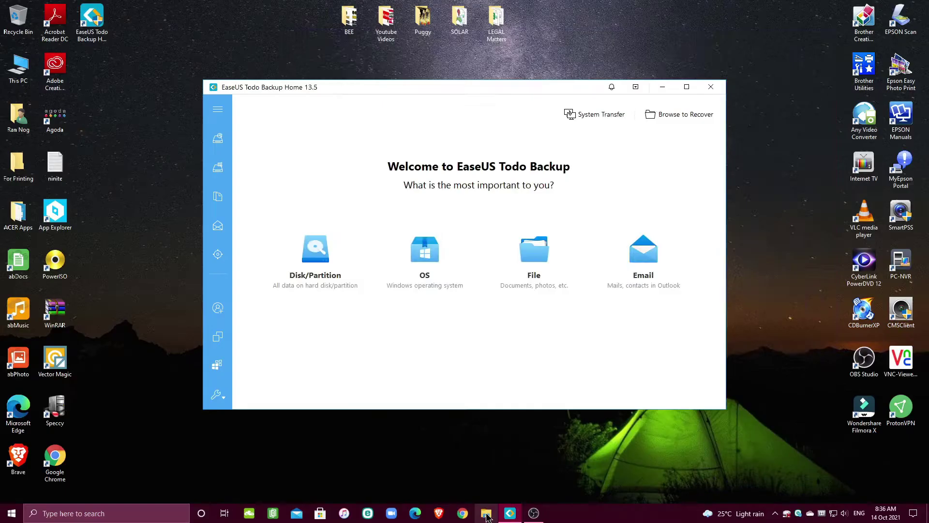
# - Open This PC in File Explorer to check the drives of the cloned disk
pyautogui.press('super+e')
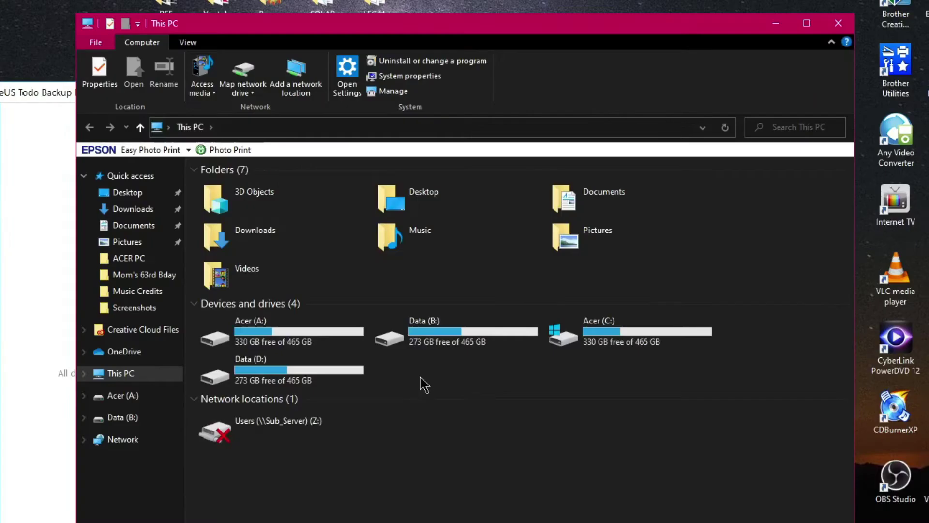